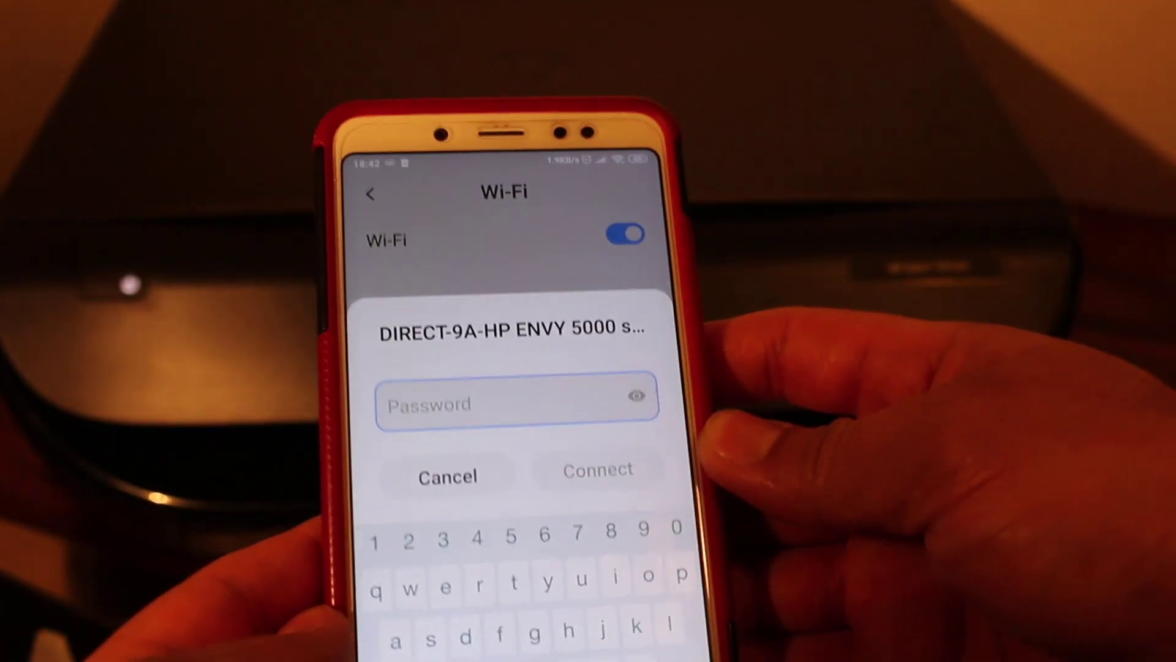
{"action": "type", "text": "34"}
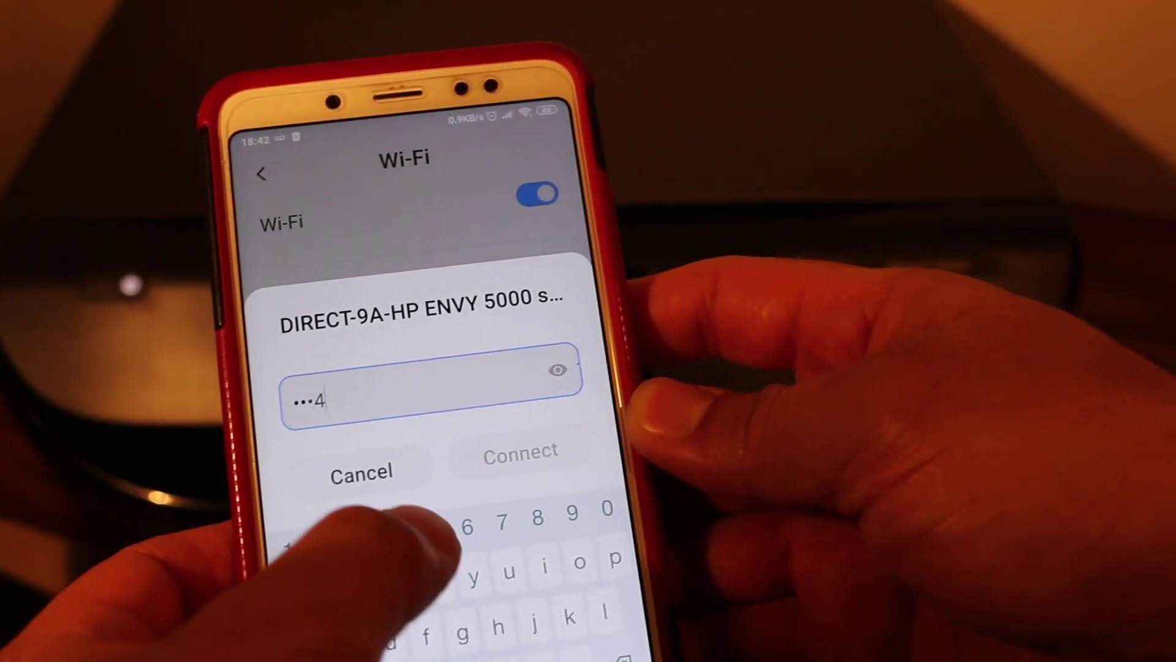
{"action": "type", "text": "56"}
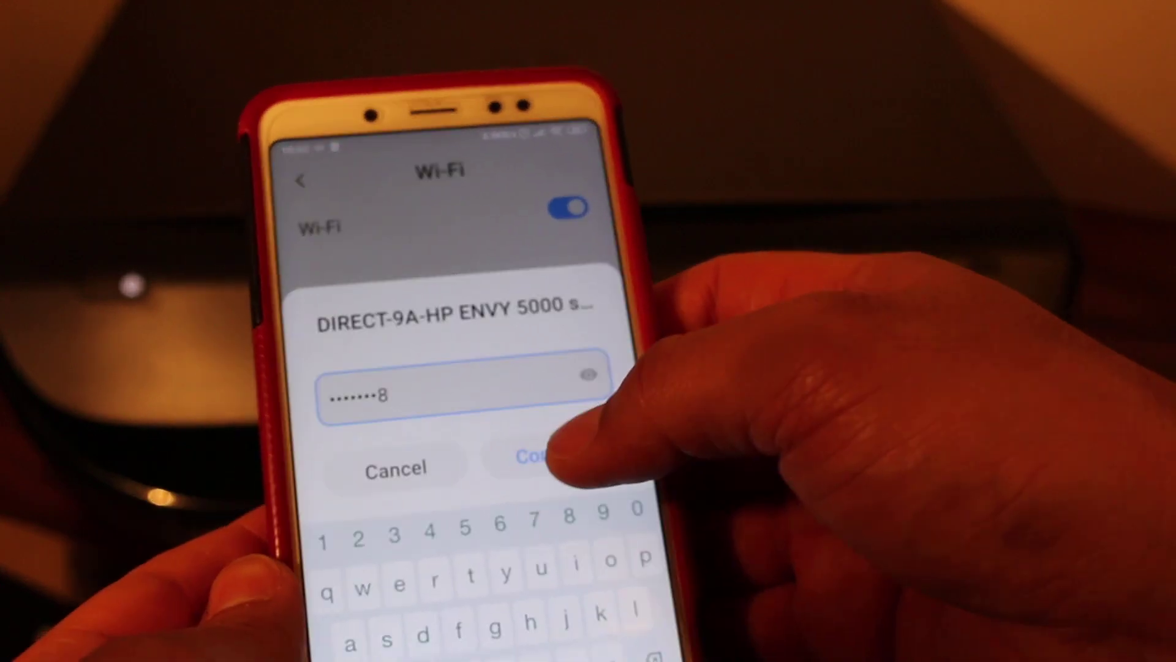
Step: Connect to the DIRECT-9A-HP ENVY 5000 network using its Wi-Fi Direct password
{"action": "left_click", "coordinate": [543, 457]}
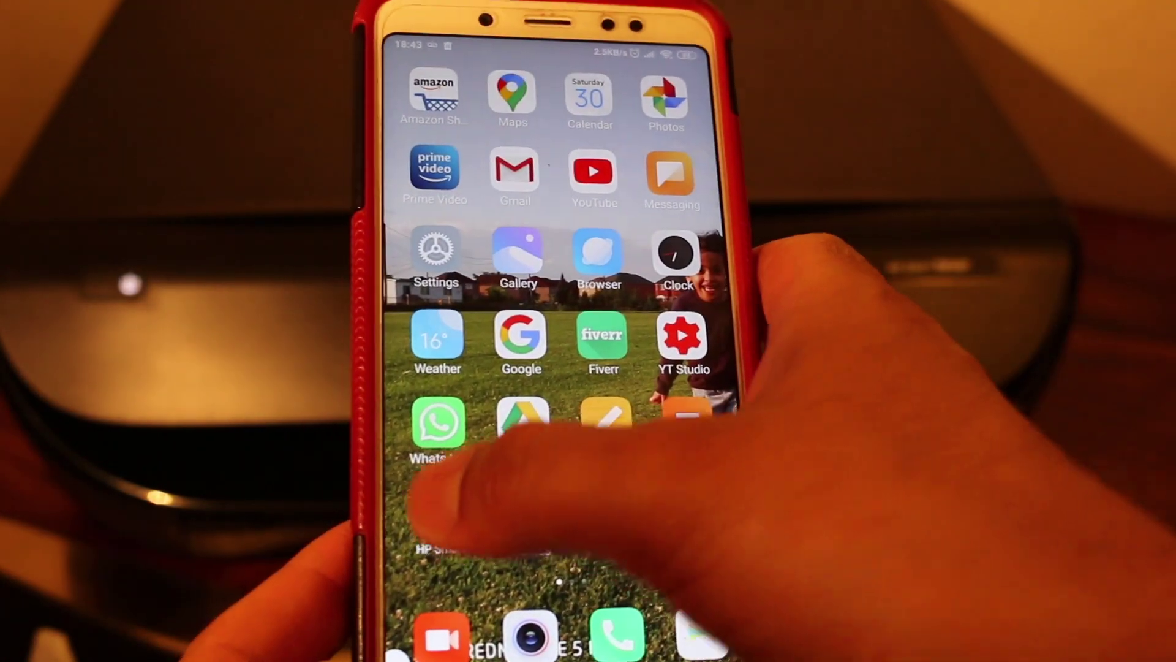
Step: Launch HP Smart, keep the no-internet connection, and add the HP ENVY 5000 series printer
{"action": "left_click", "coordinate": [423, 514]}
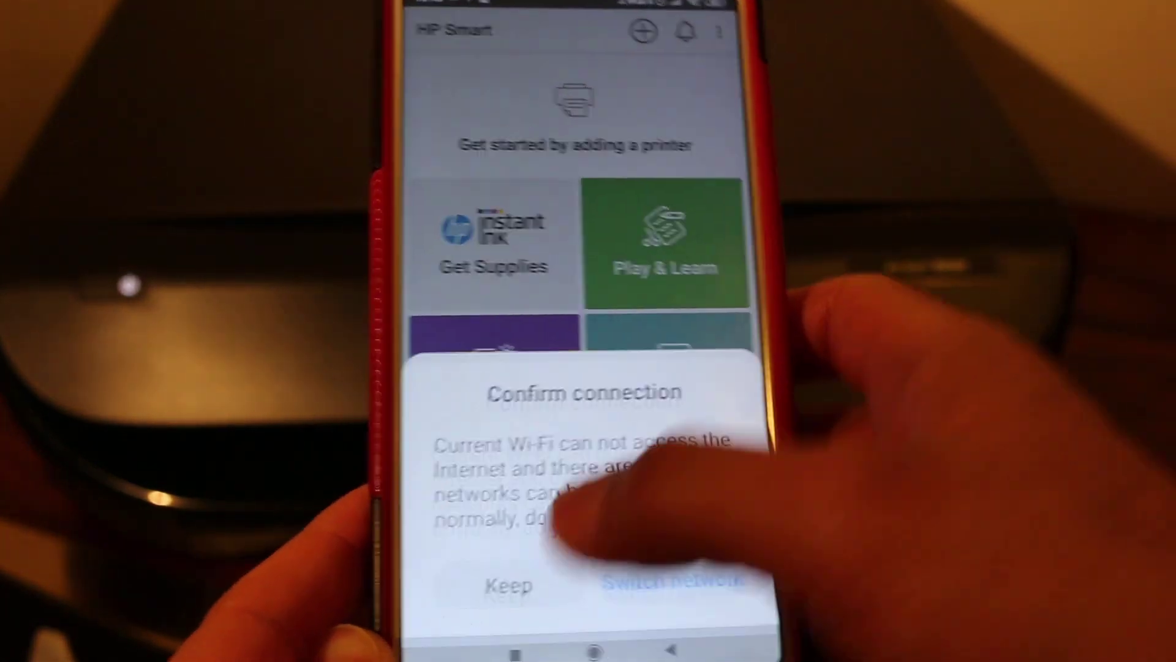
{"action": "left_click", "coordinate": [475, 615]}
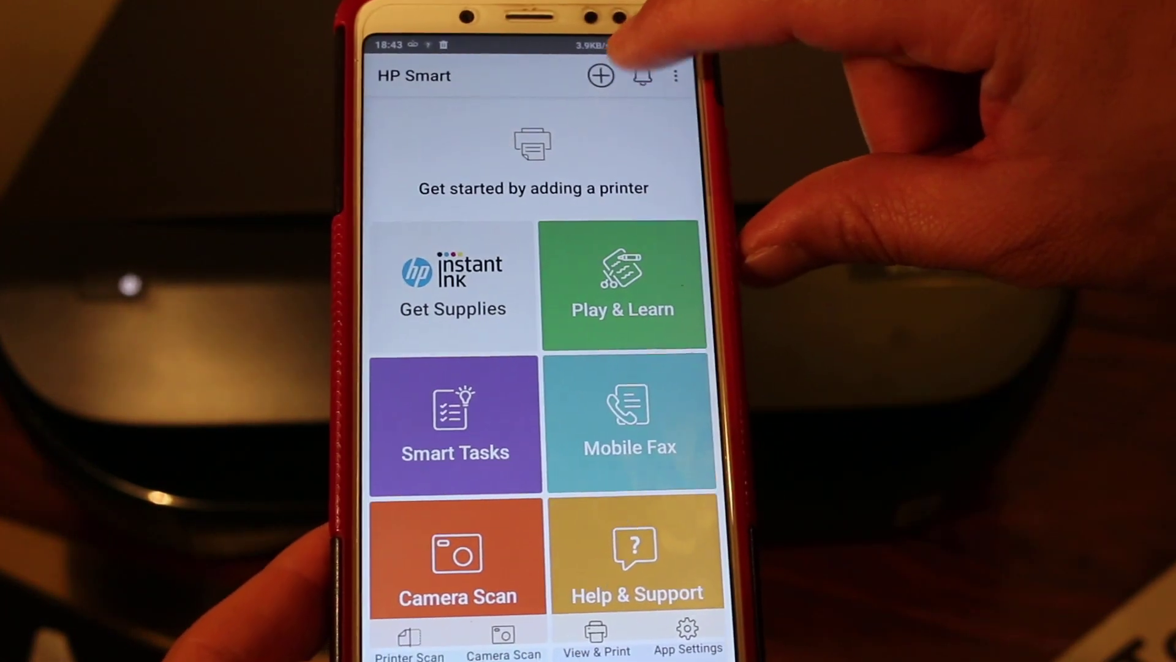
{"action": "left_click", "coordinate": [616, 82]}
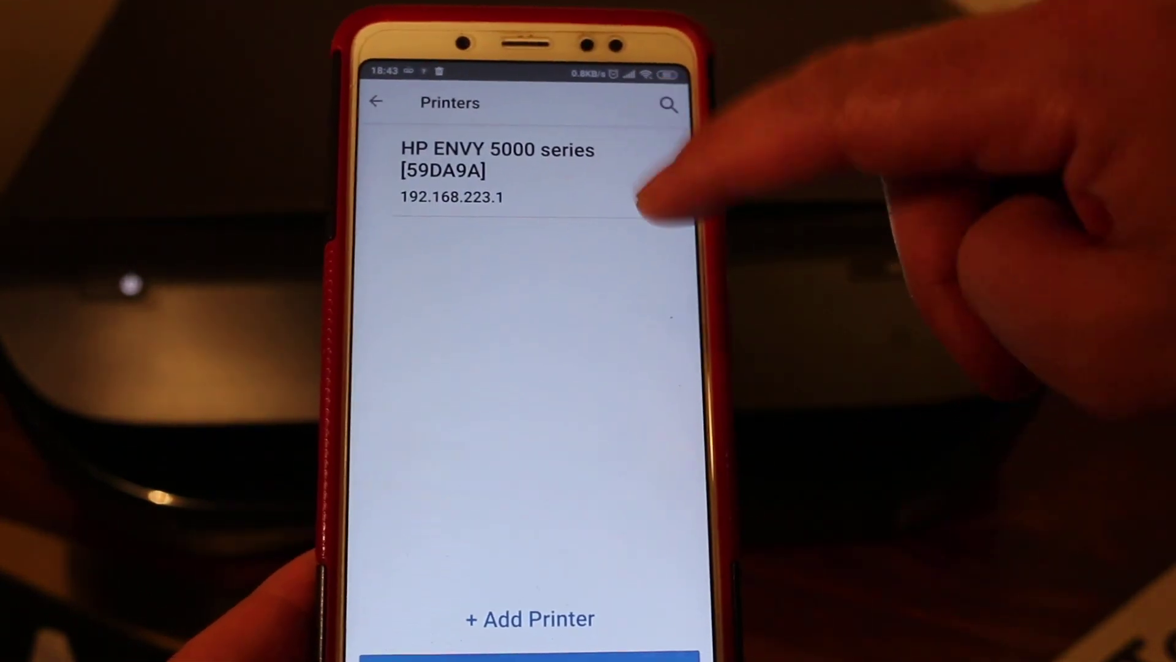
{"action": "left_click", "coordinate": [516, 166]}
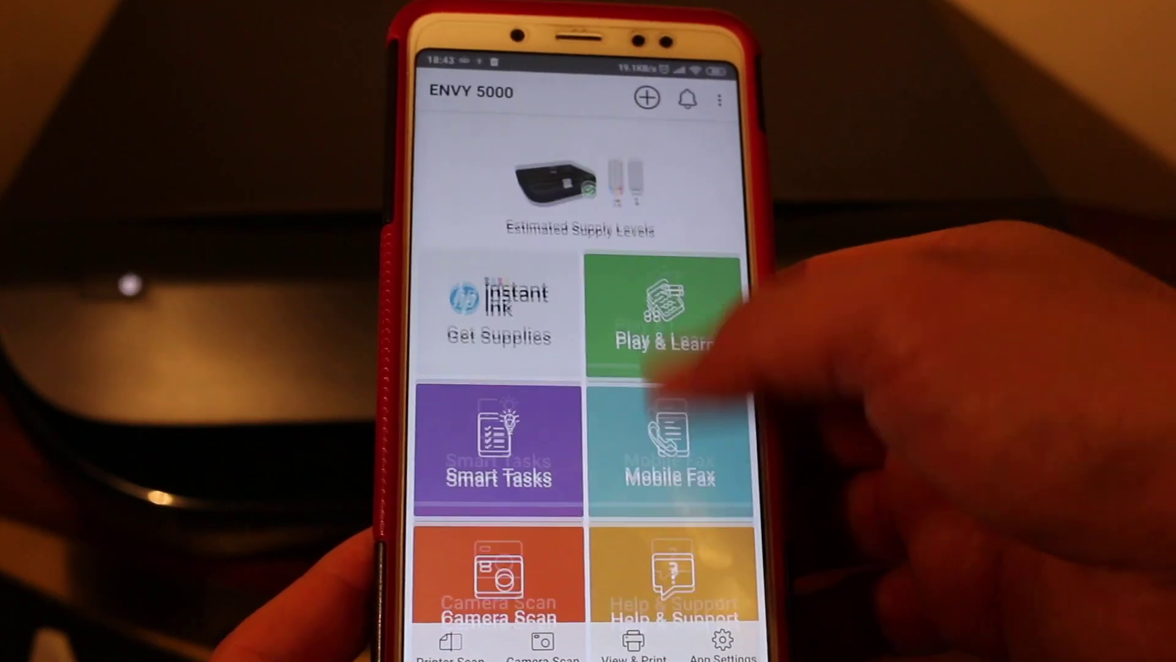
{"action": "scroll", "coordinate": [570, 368], "scroll_direction": "down", "scroll_amount": 5}
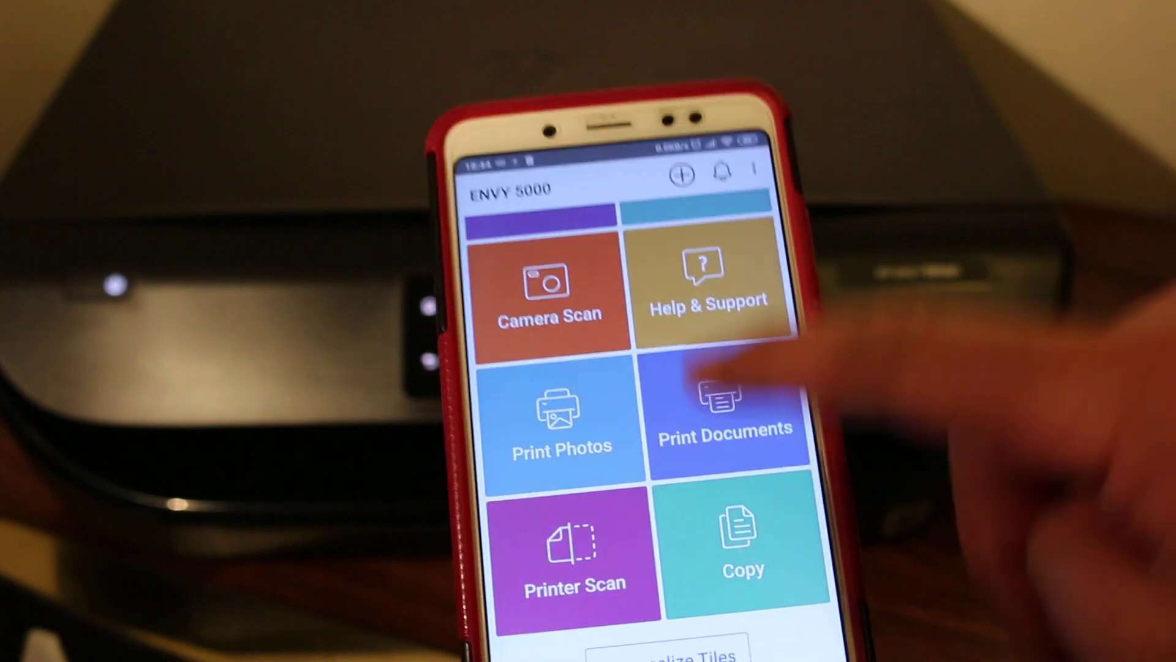
Step: Print a PDF from Print Documents with the page range set to 1
{"action": "left_click", "coordinate": [727, 410]}
{"action": "left_click", "coordinate": [643, 277]}
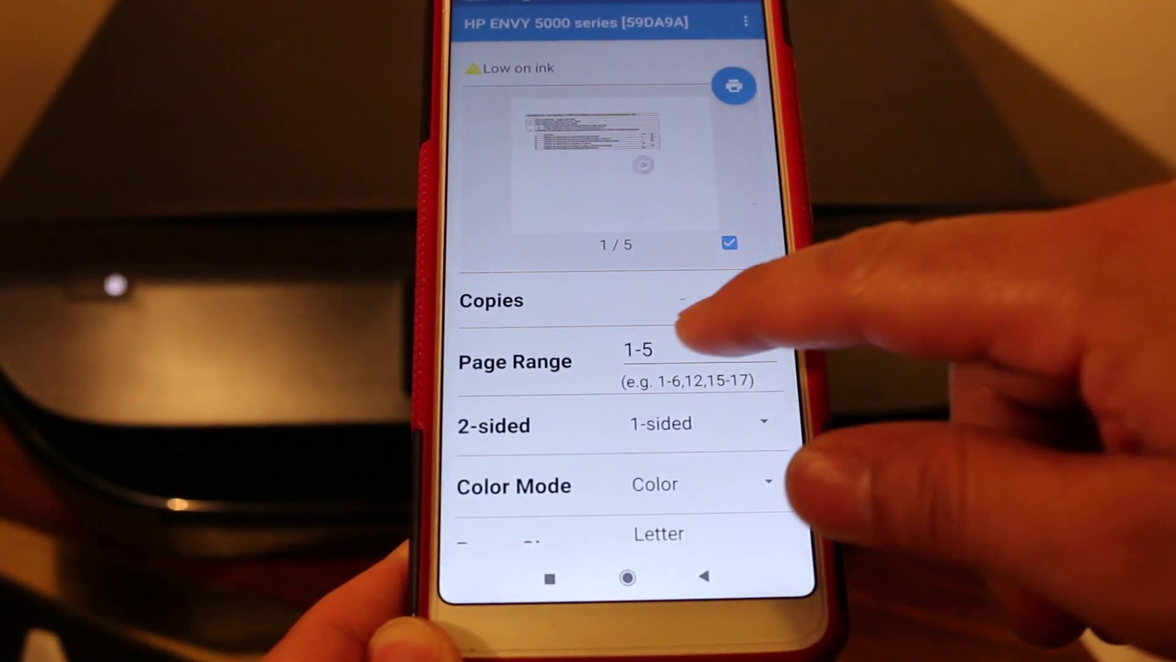
{"action": "left_click", "coordinate": [685, 367]}
{"action": "type", "text": "1"}
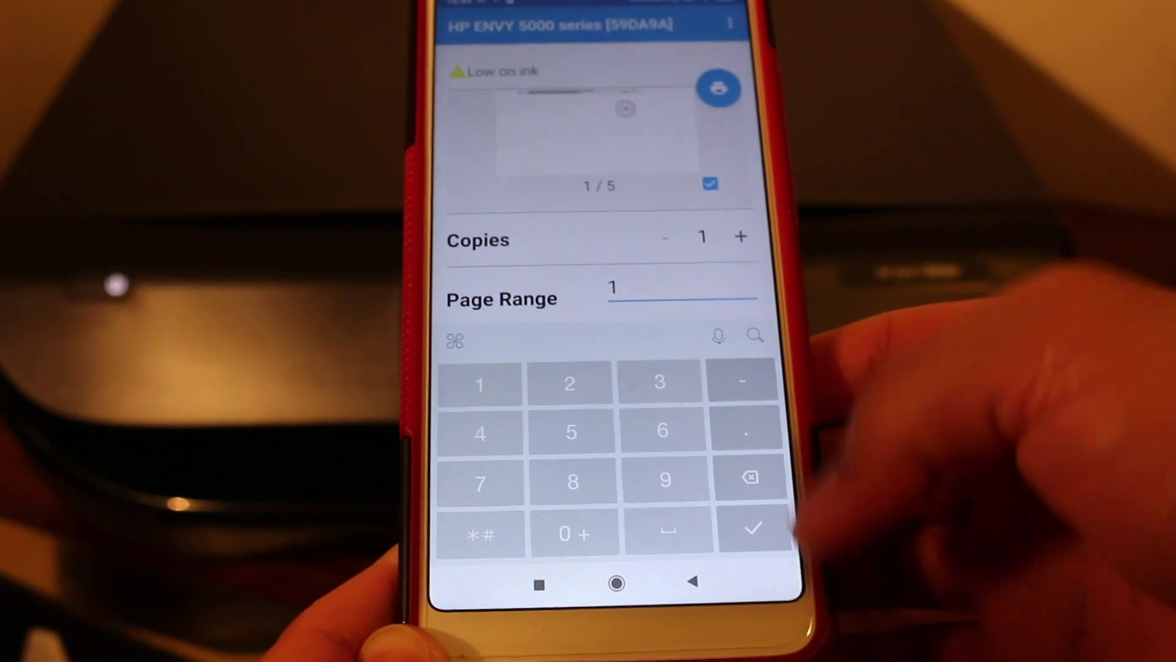
{"action": "left_click", "coordinate": [768, 523]}
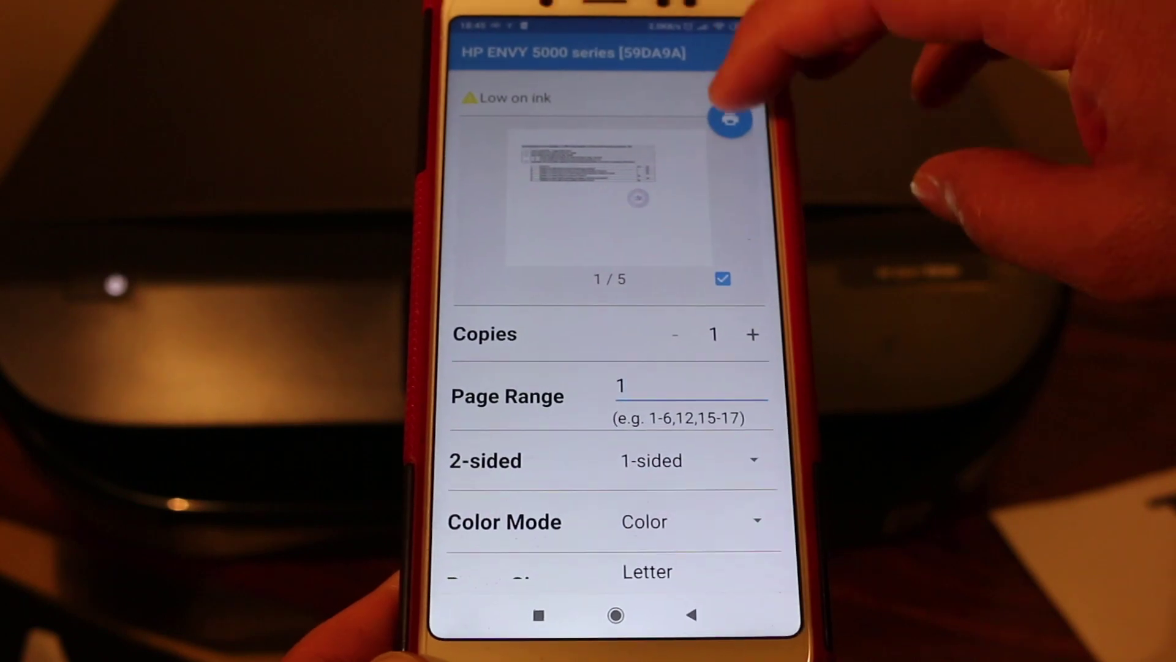
{"action": "left_click", "coordinate": [733, 114]}
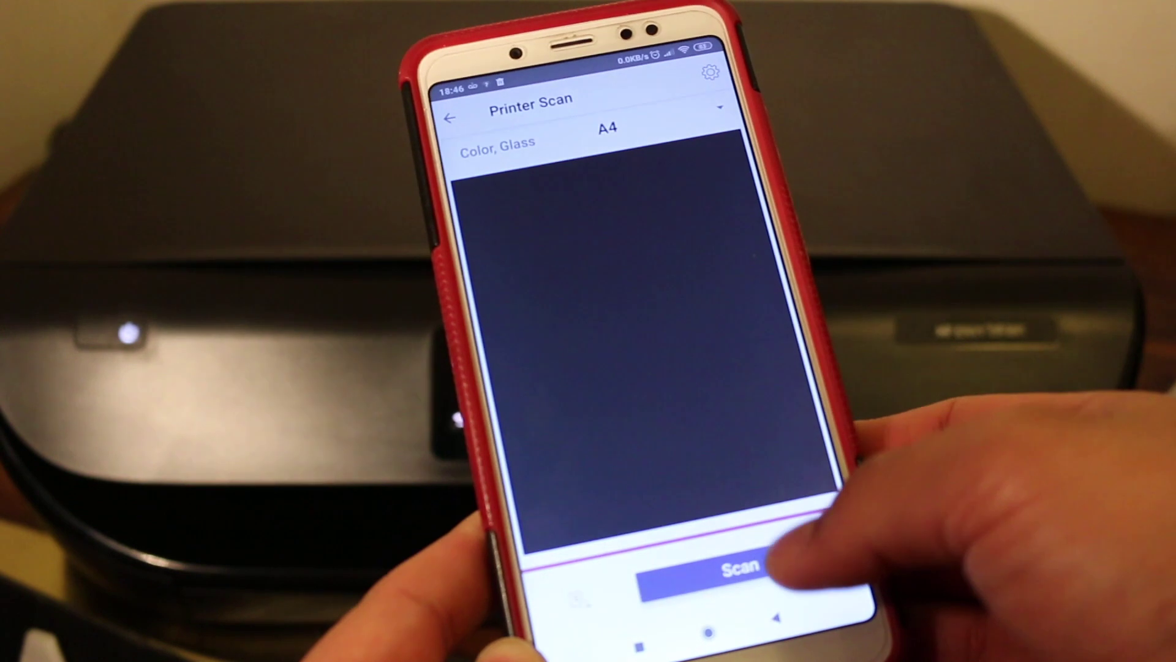
Step: Scan the page on the glass in color at A4 size
{"action": "left_click", "coordinate": [741, 568]}
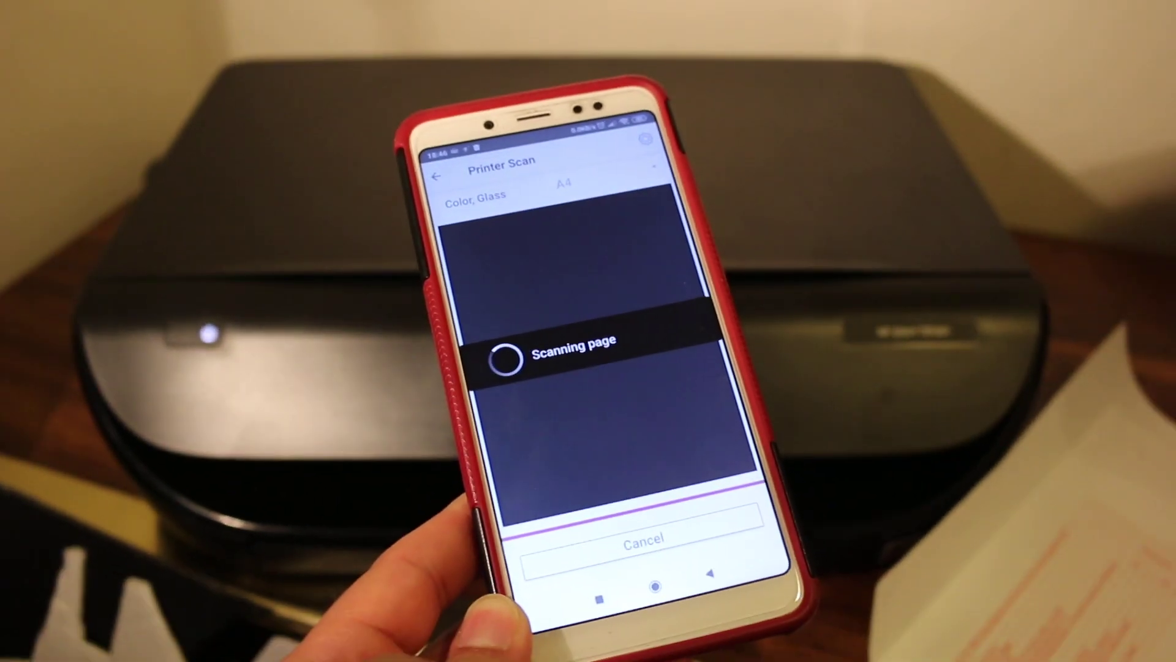